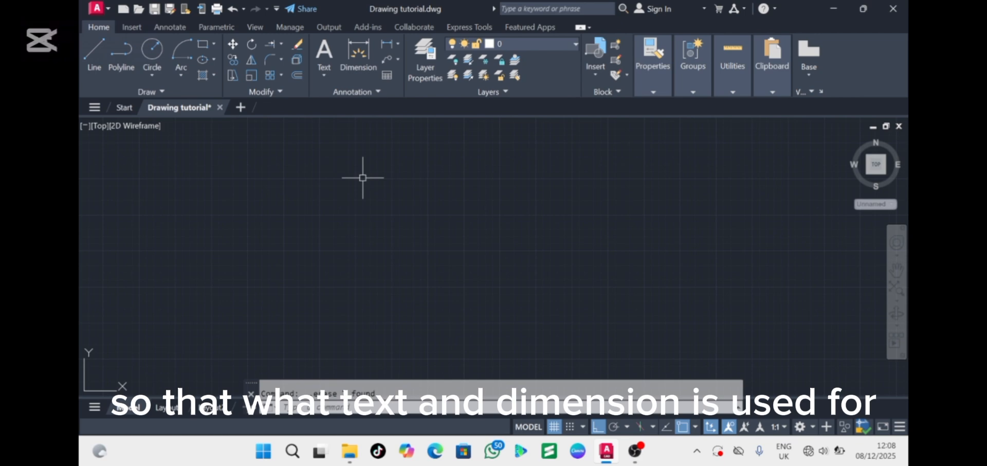
Draw a wide horizontal rectangle about 685 units high in the empty drawing area.
left_click(201, 41)
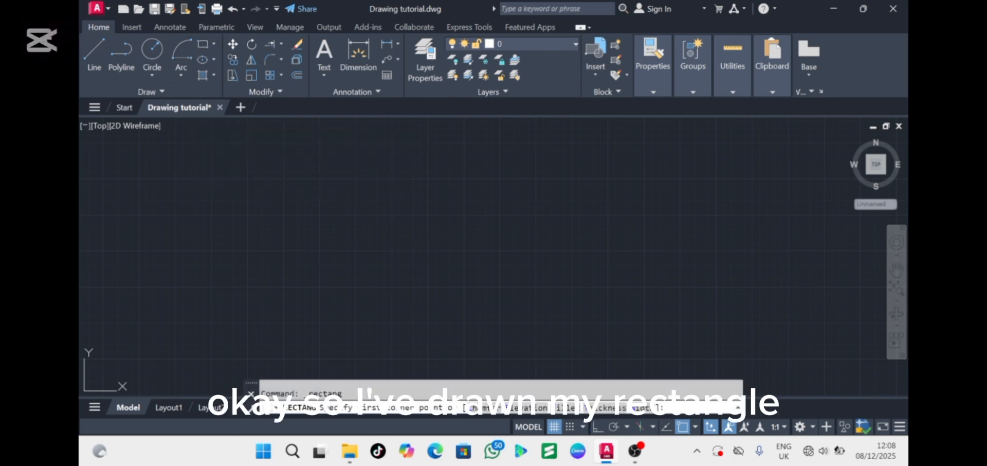
left_click(203, 168)
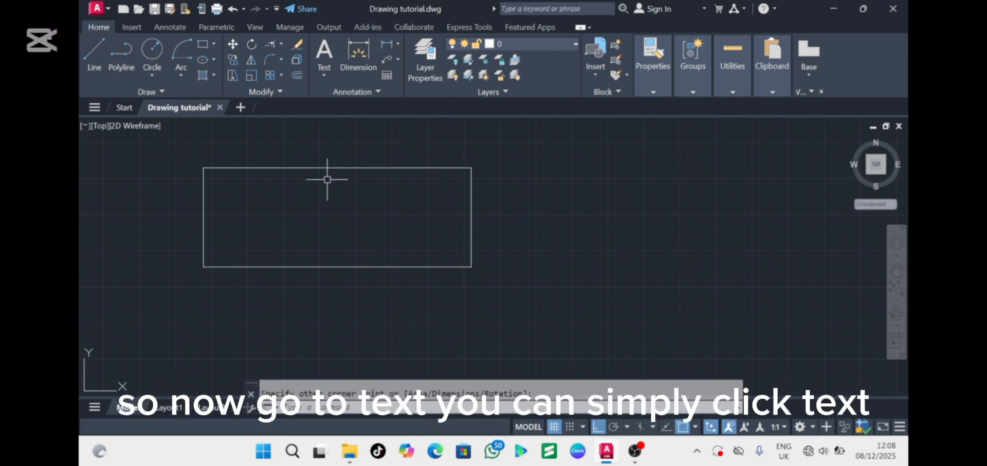
Add the multiline text label "RECTANGLE" in capitals just below the rectangle's lower edge.
left_click(320, 58)
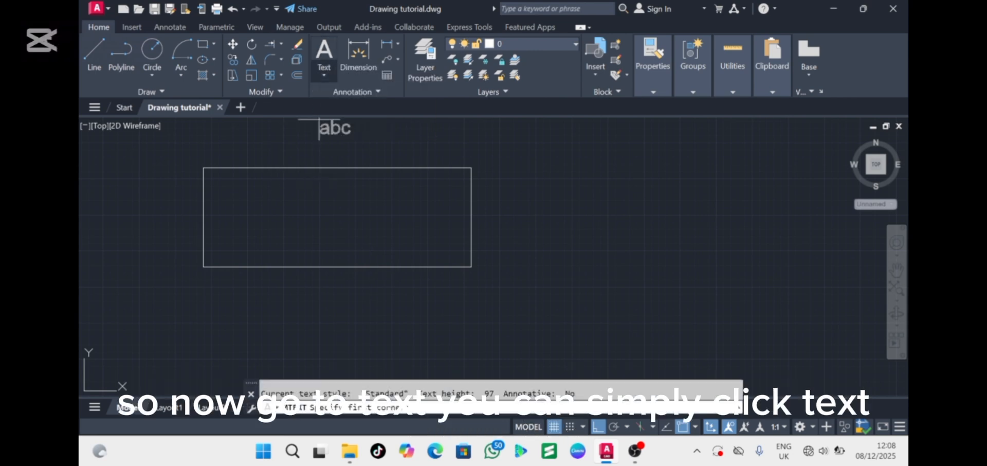
left_click(255, 286)
left_click(252, 309)
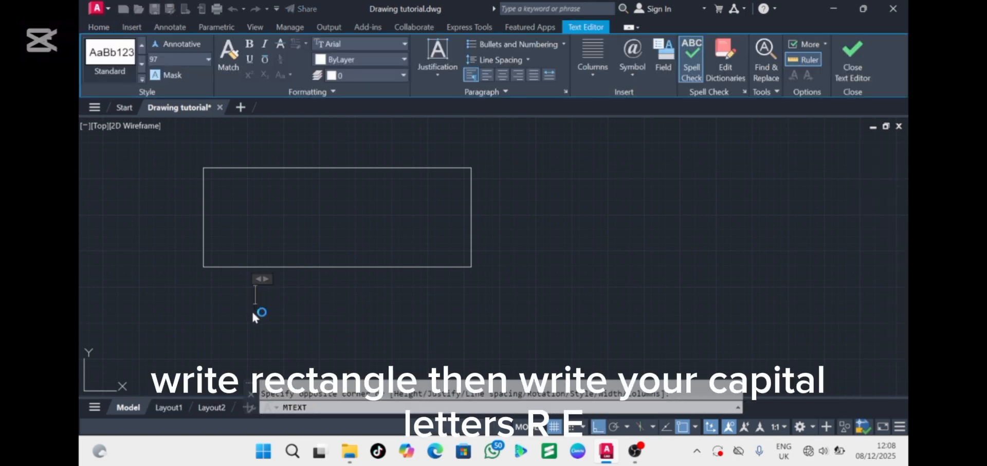
type("RECT")
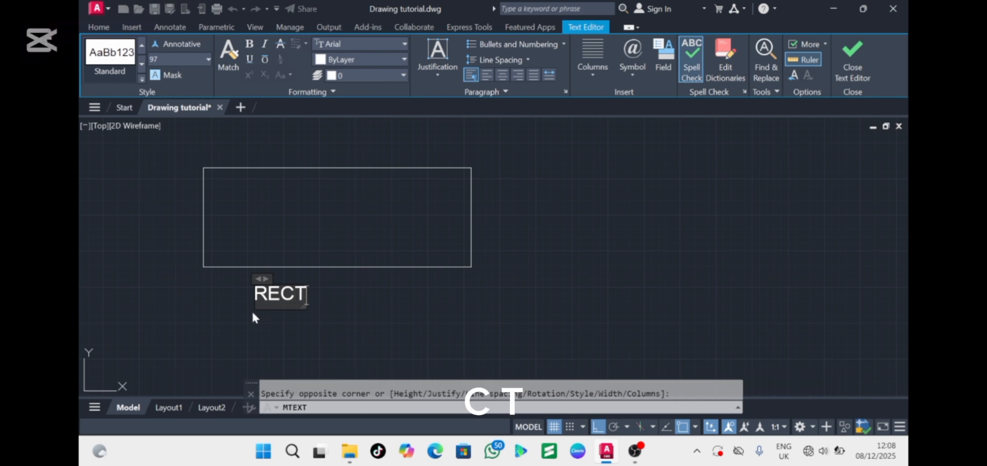
type("ANGLE")
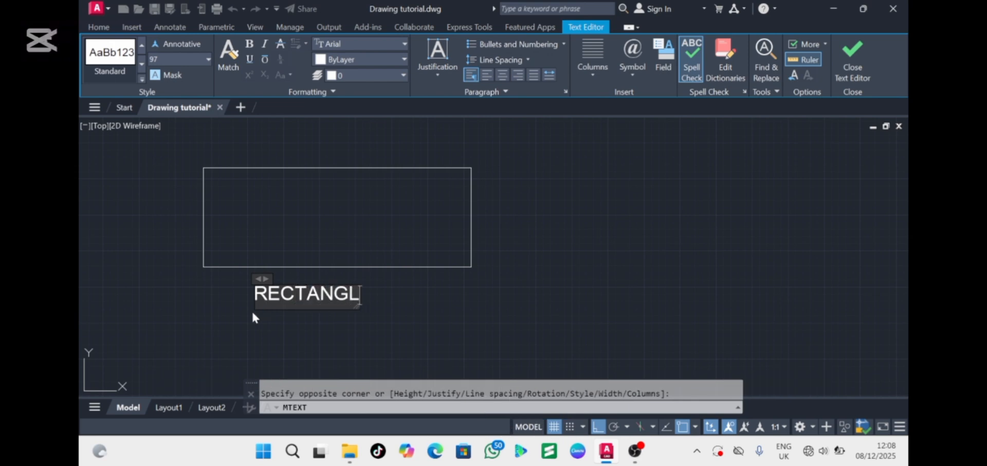
left_click(398, 312)
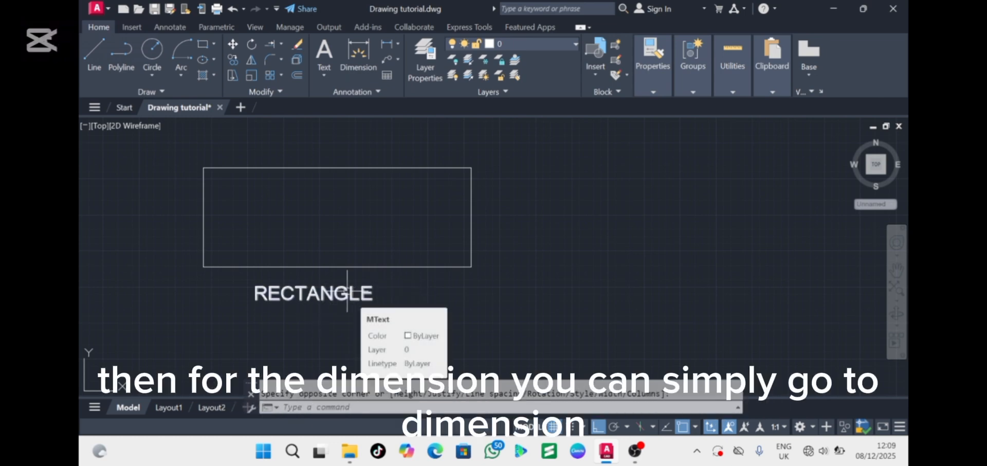
Dimension the rectangle's right side from corner to corner, placing the dimension line just outside it.
left_click(358, 63)
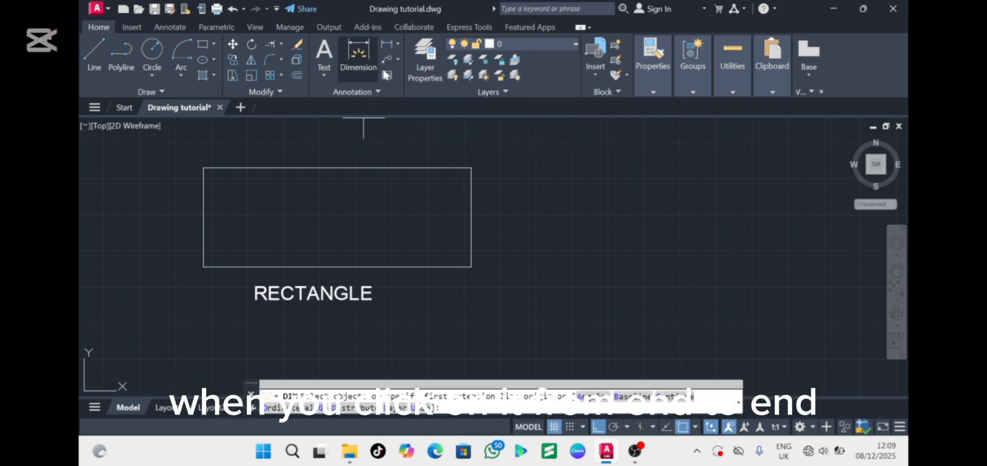
left_click(472, 168)
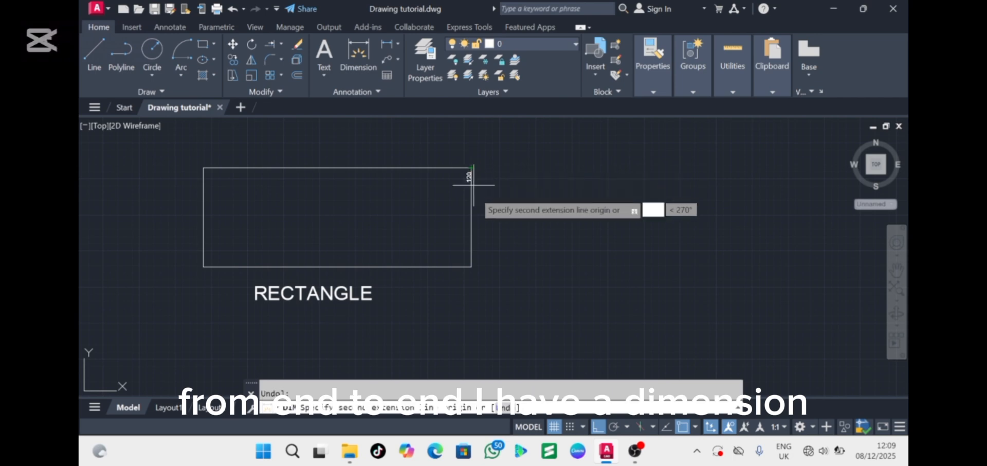
left_click(472, 266)
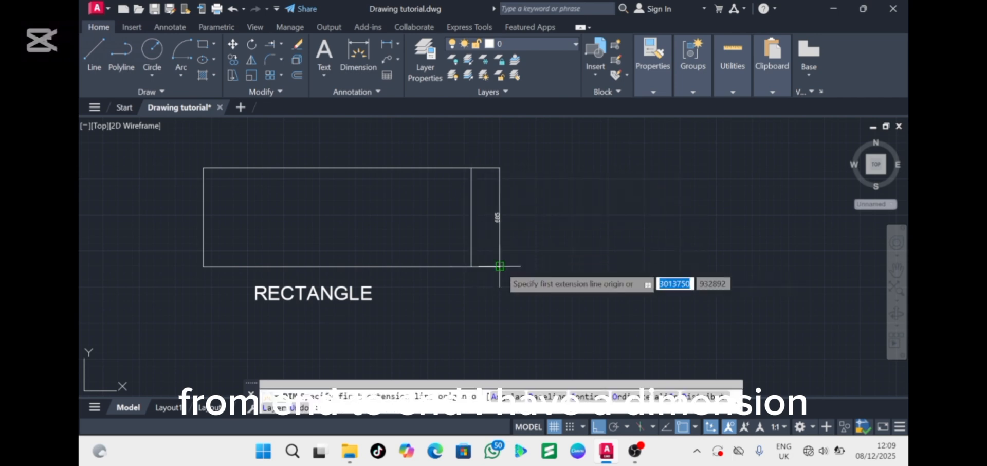
left_click(499, 259)
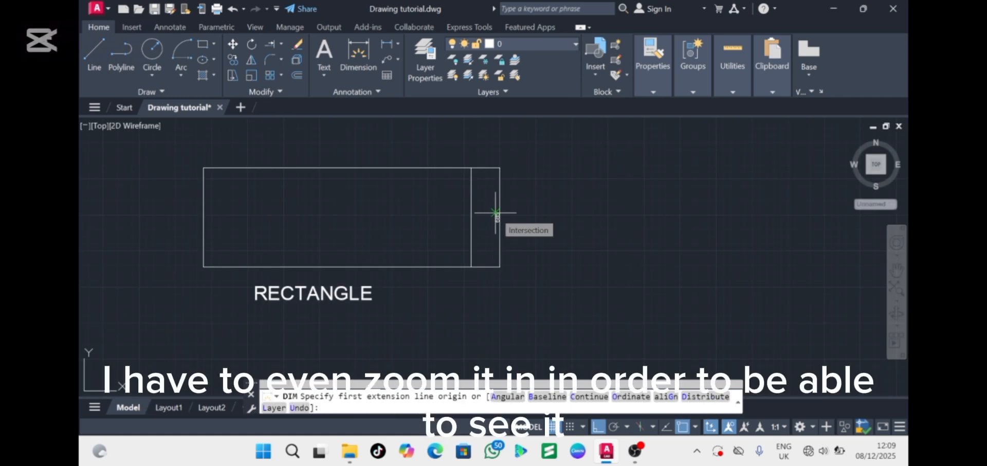
left_click(495, 212)
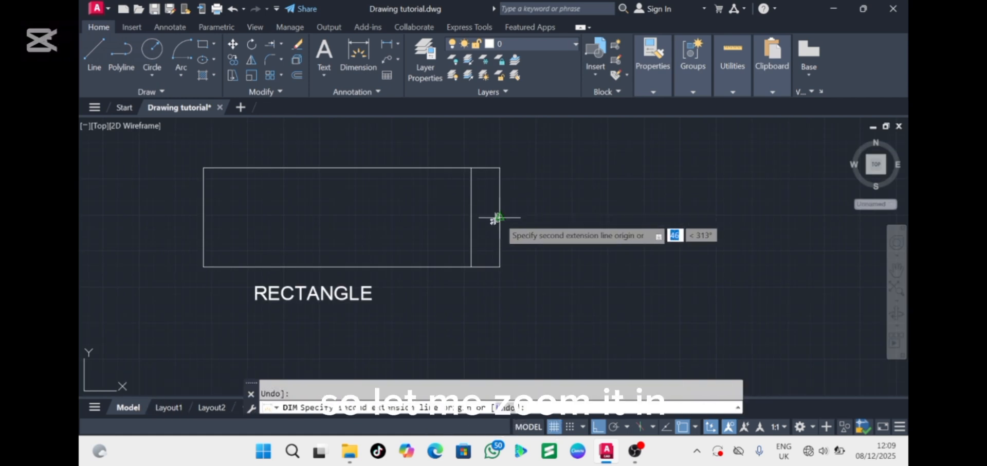
scroll(494, 217, "up", 5)
left_click(499, 191)
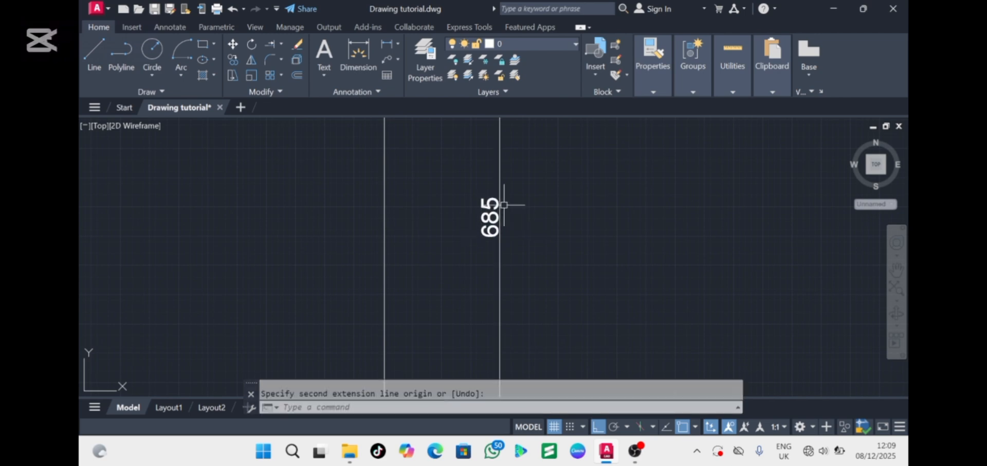
scroll(498, 186, "down", 5)
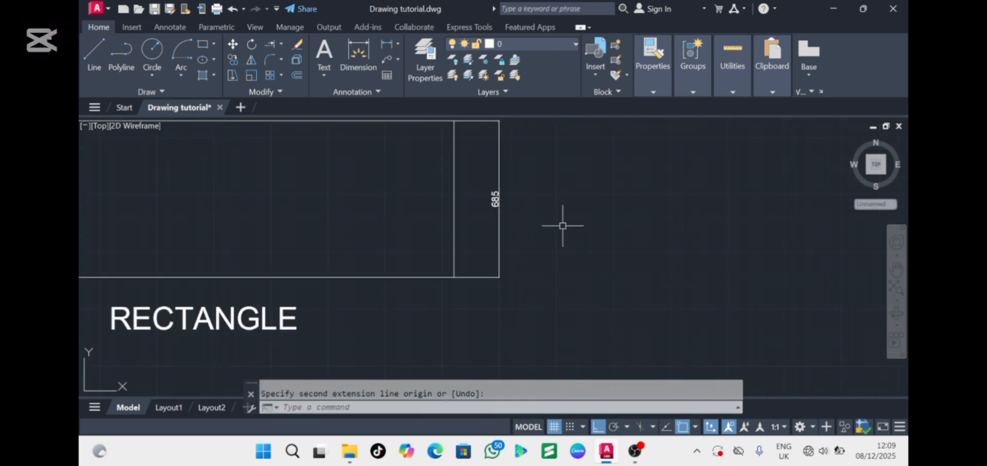
Modify the ISO-25 dimension style to use a text height of 40.
type("d")
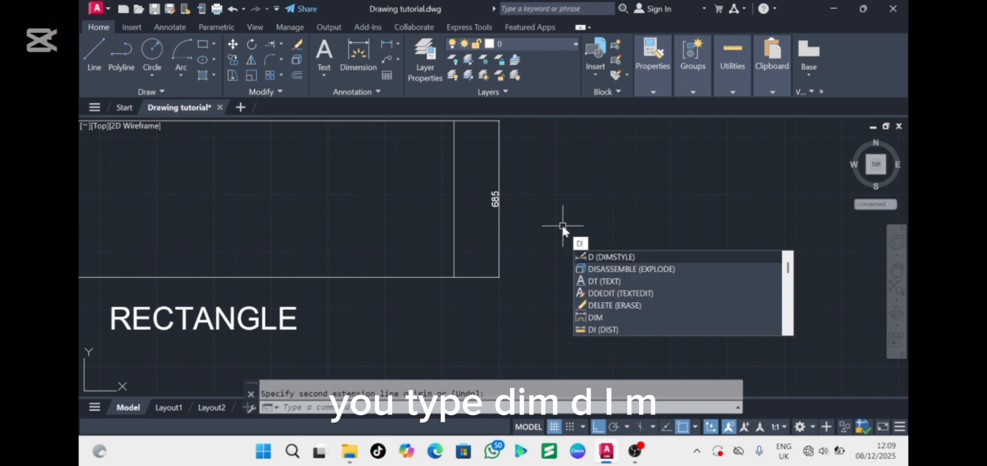
type("im")
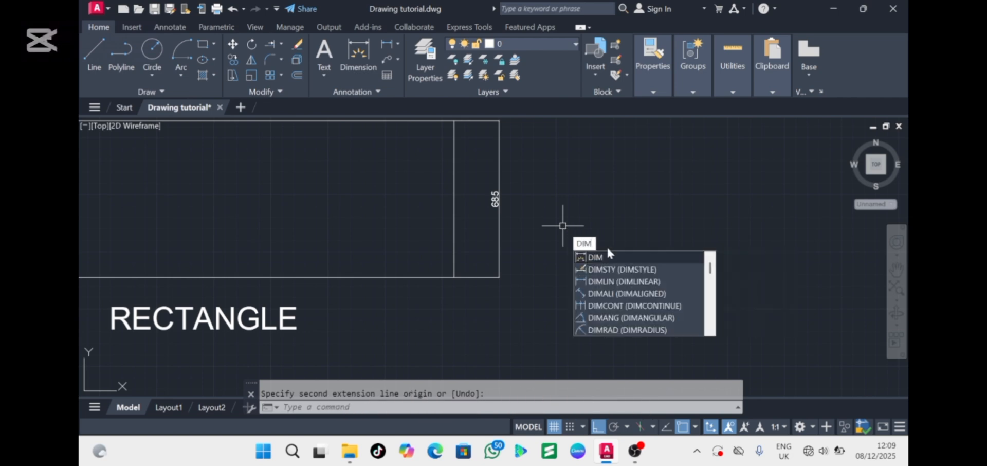
left_click(624, 269)
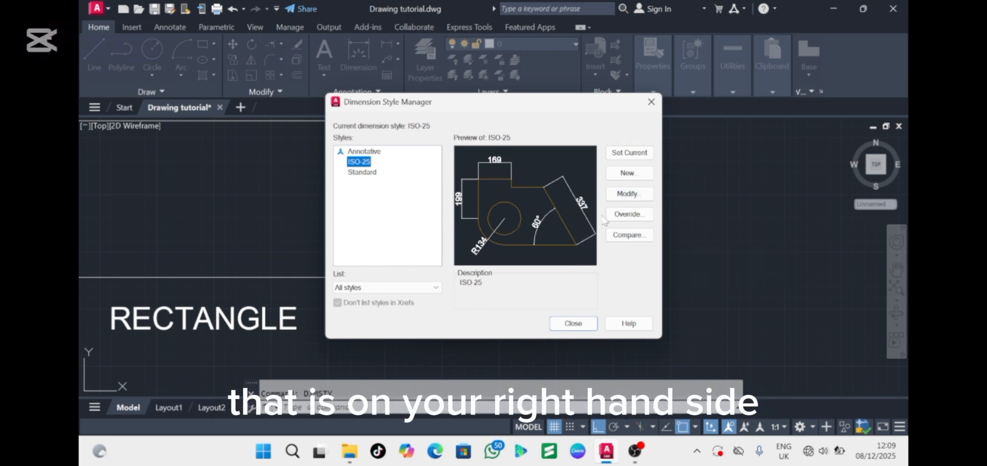
left_click(626, 194)
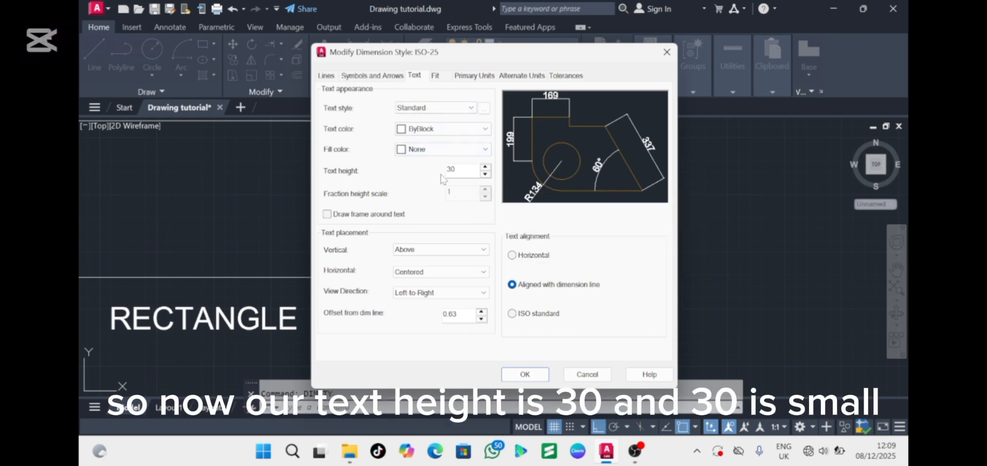
left_click(459, 170)
key("BackSpace")
key("BackSpace")
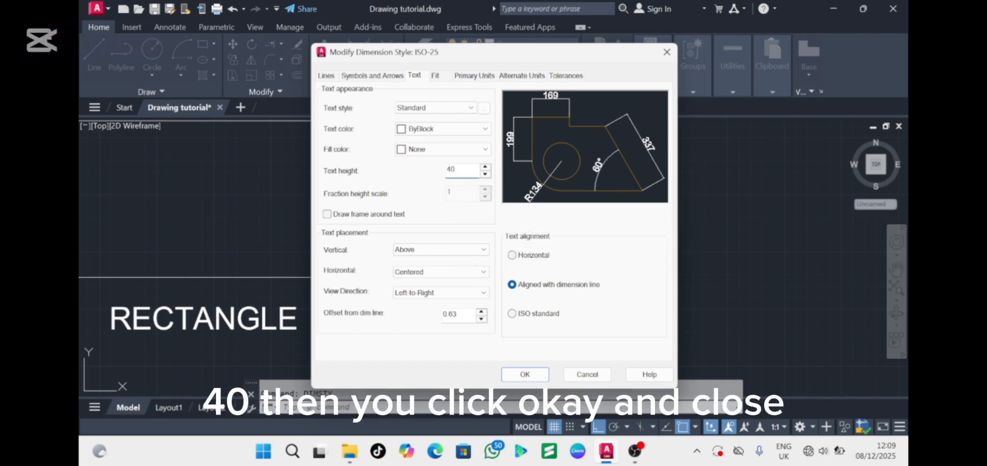
left_click(525, 374)
left_click(573, 323)
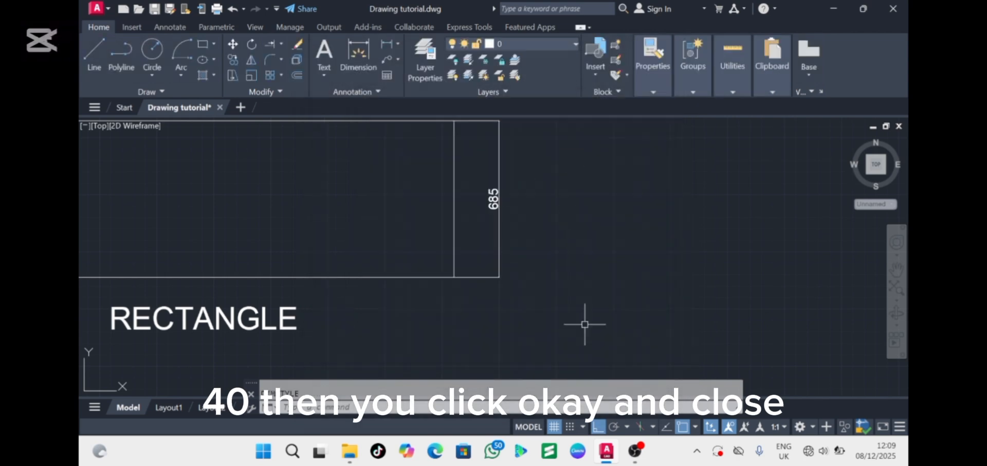
Increase the text height of the ISO-25 dimension style to 50.
scroll(584, 291, "down", 2)
scroll(584, 291, "down", 2)
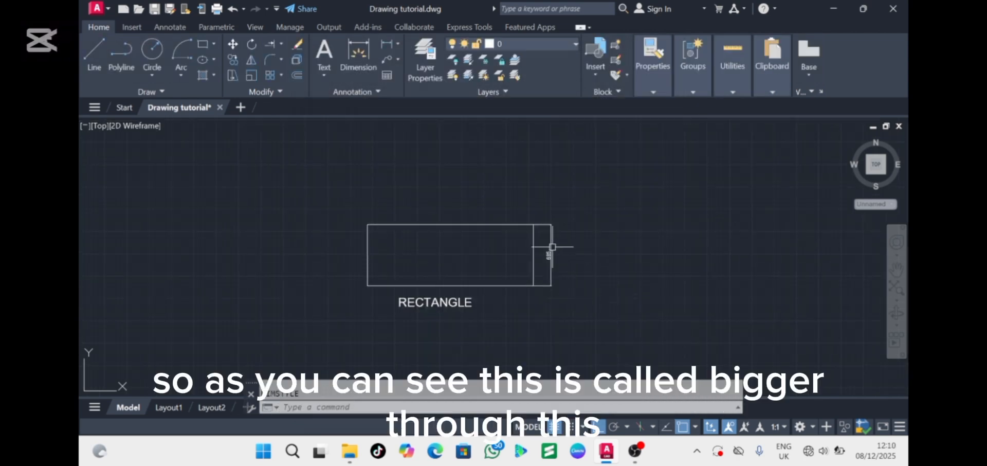
scroll(550, 248, "up", 4)
scroll(551, 248, "down", 4)
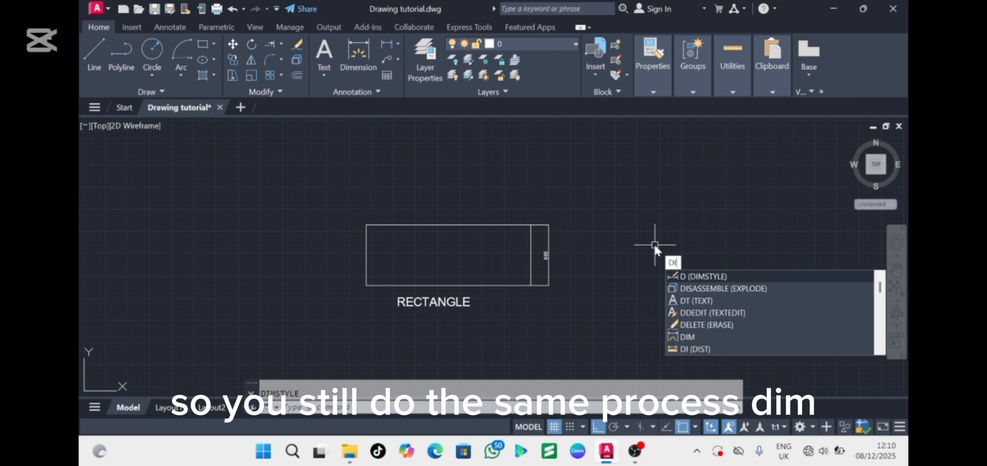
type("IM")
left_click(687, 287)
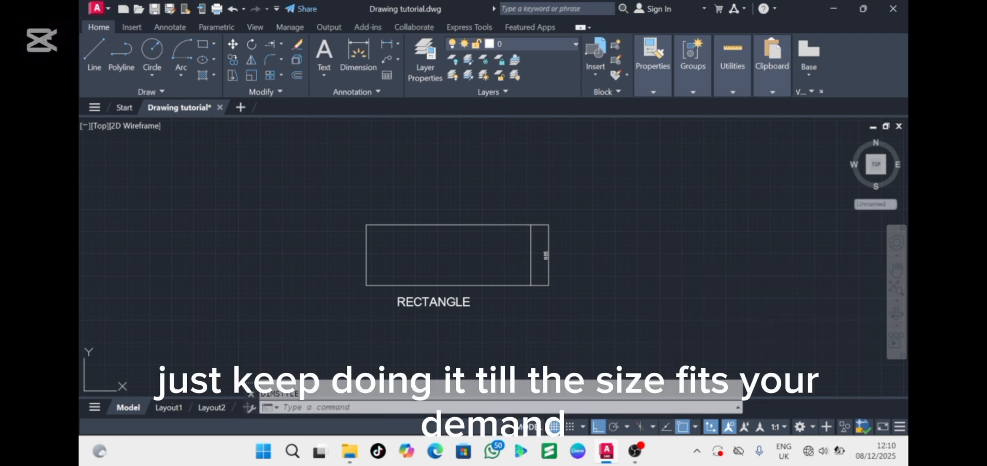
left_click(625, 200)
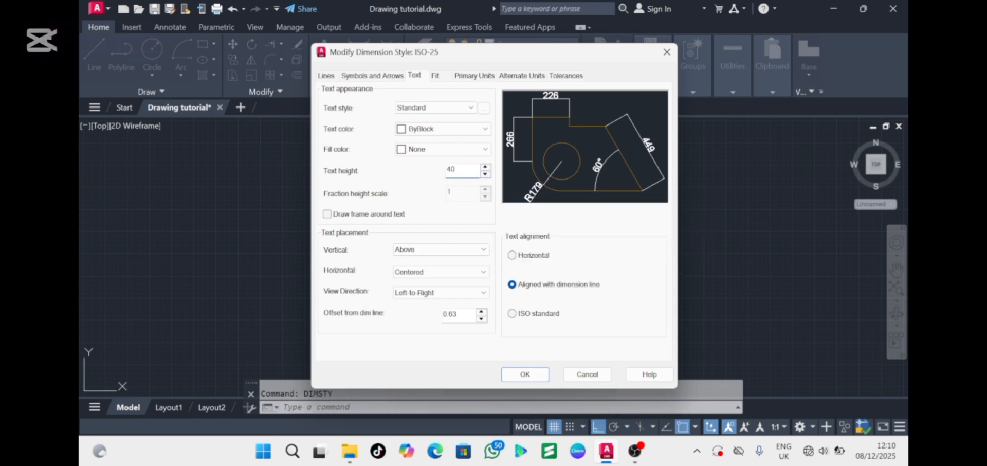
key("BackSpace")
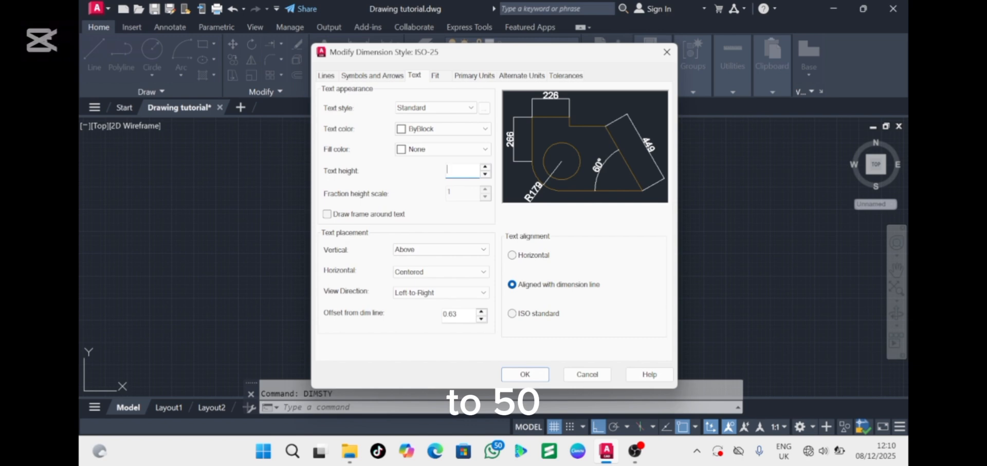
type("50")
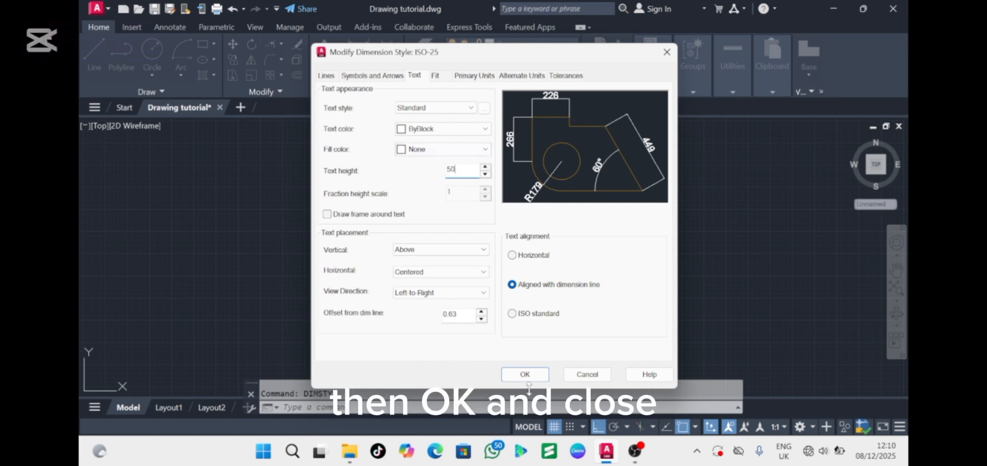
left_click(529, 374)
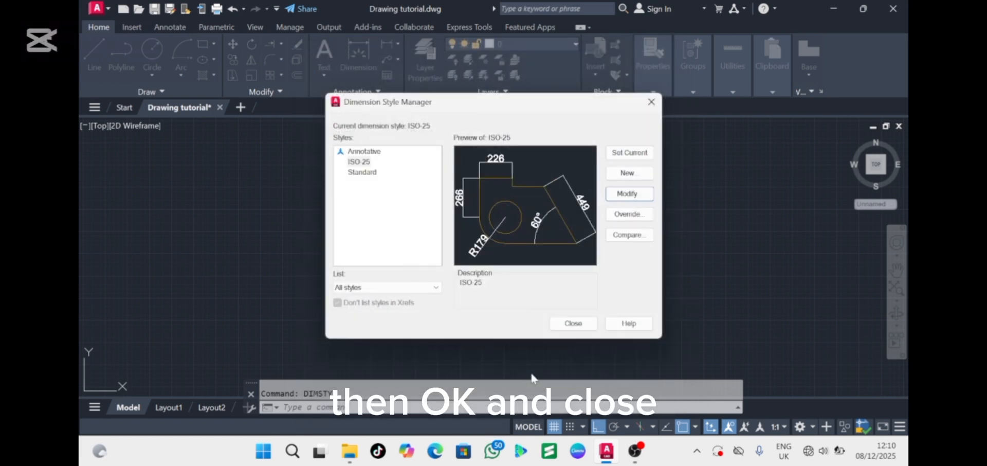
left_click(570, 323)
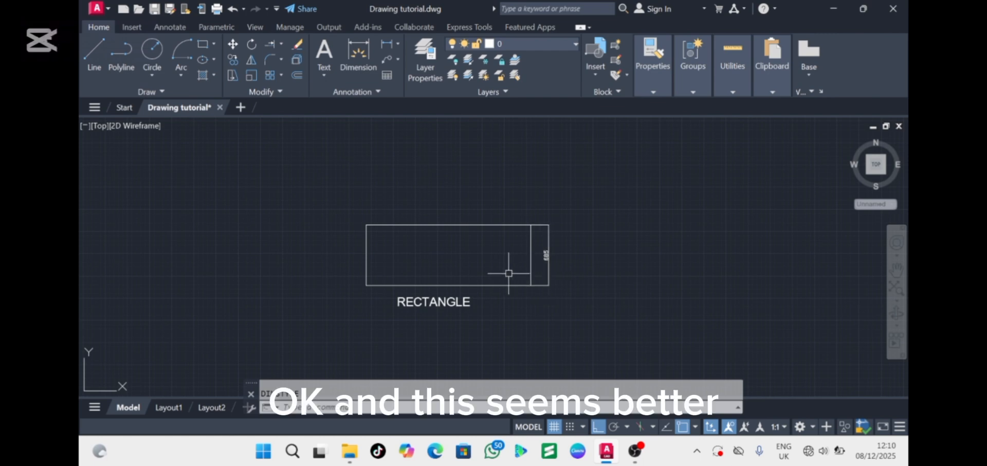
scroll(509, 272, "up", 4)
scroll(520, 262, "down", 2)
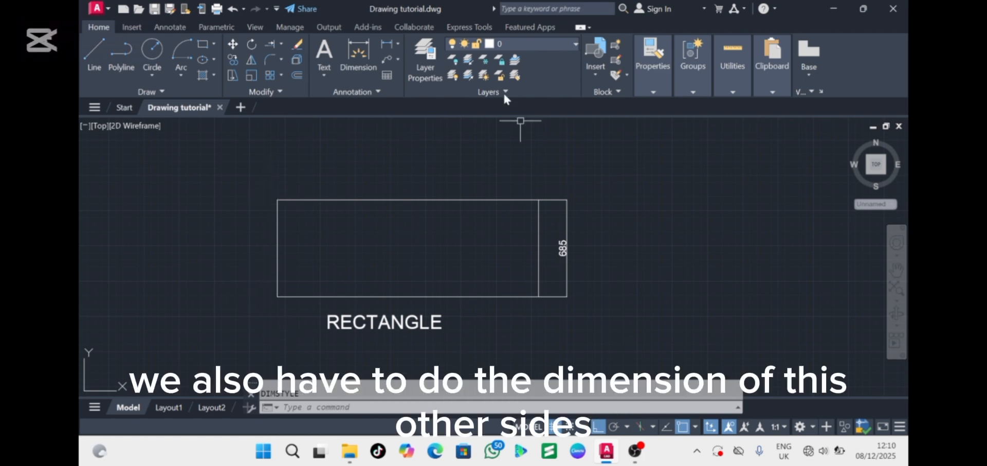
left_click(386, 42)
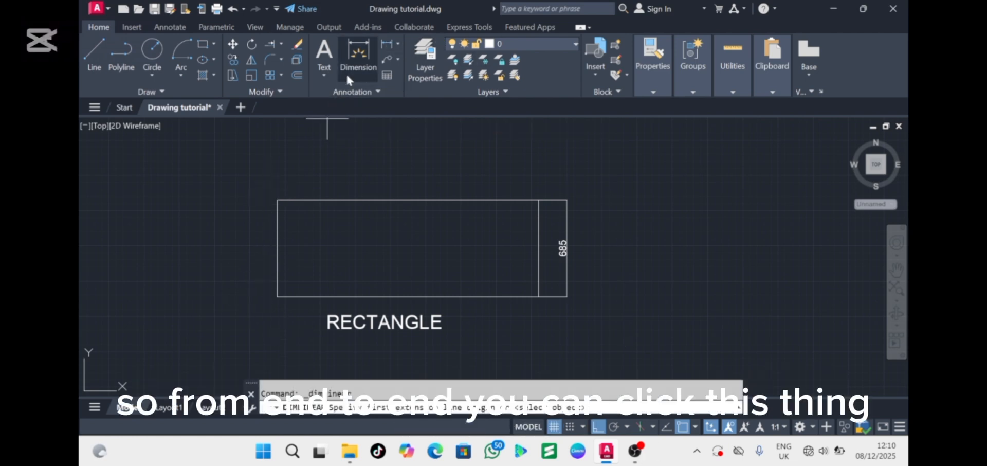
left_click(349, 51)
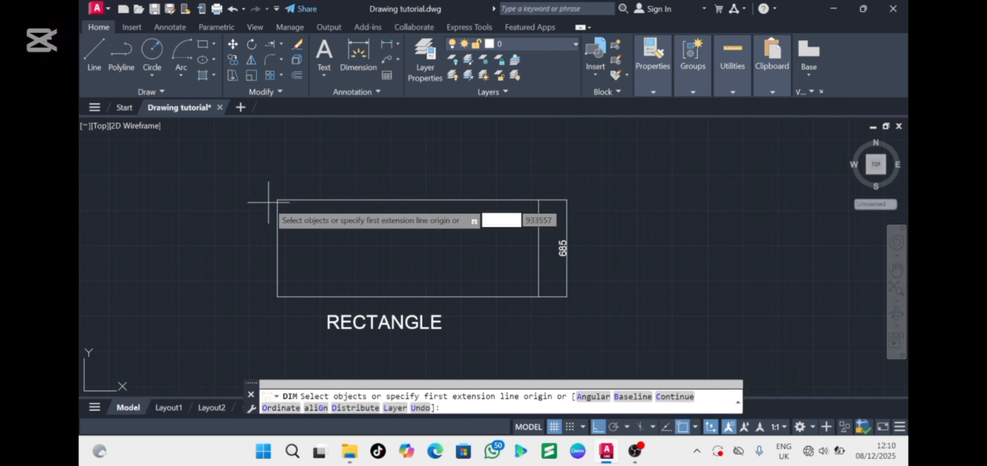
left_click(386, 45)
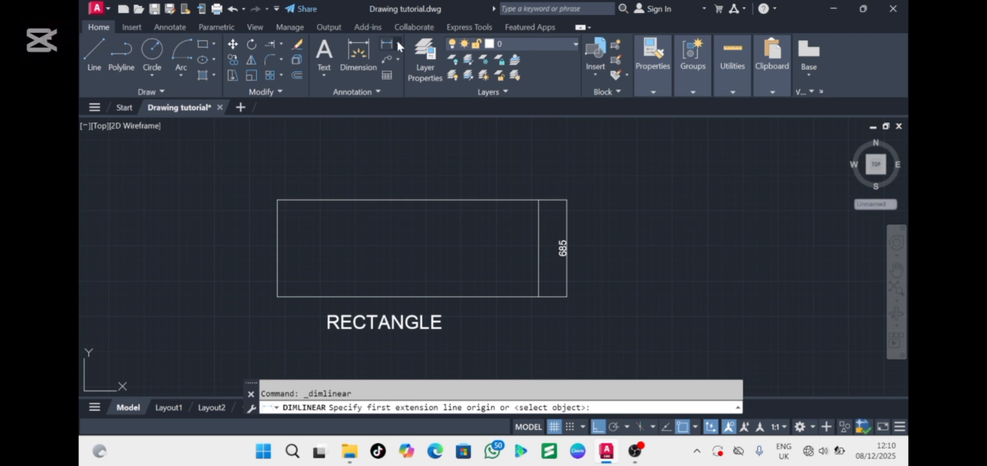
left_click(397, 44)
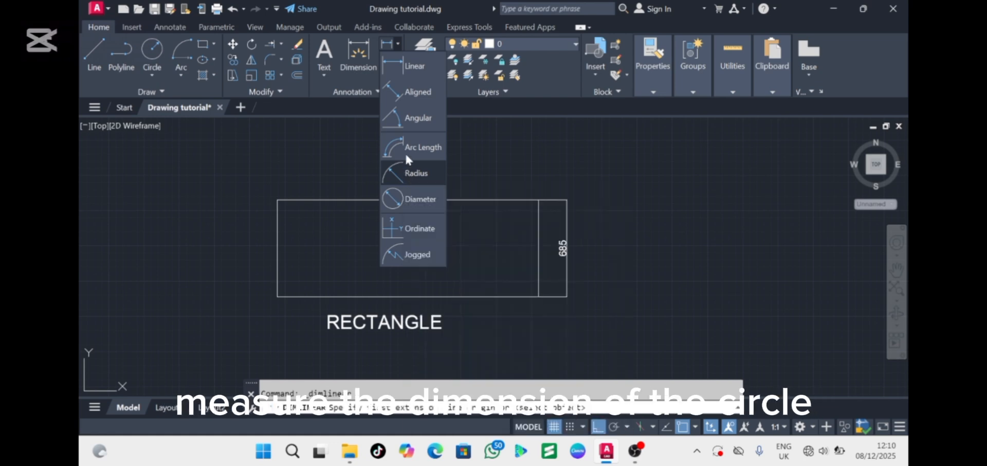
left_click(416, 59)
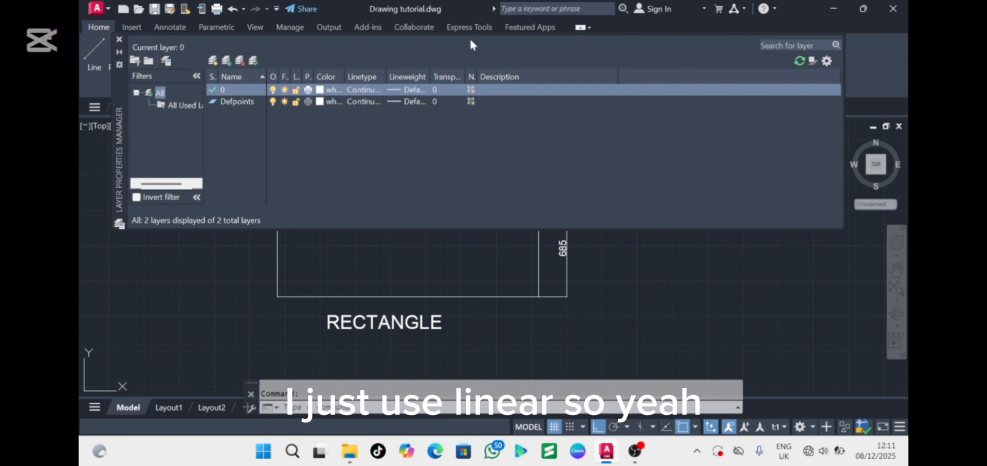
left_click(119, 40)
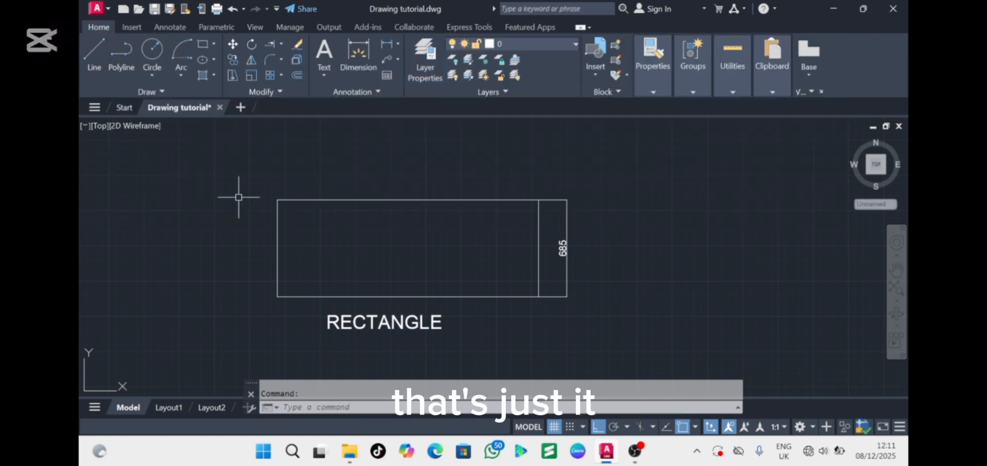
Dimension the rectangle's left side from corner to corner, placing the dimension line just outside it.
left_click(358, 54)
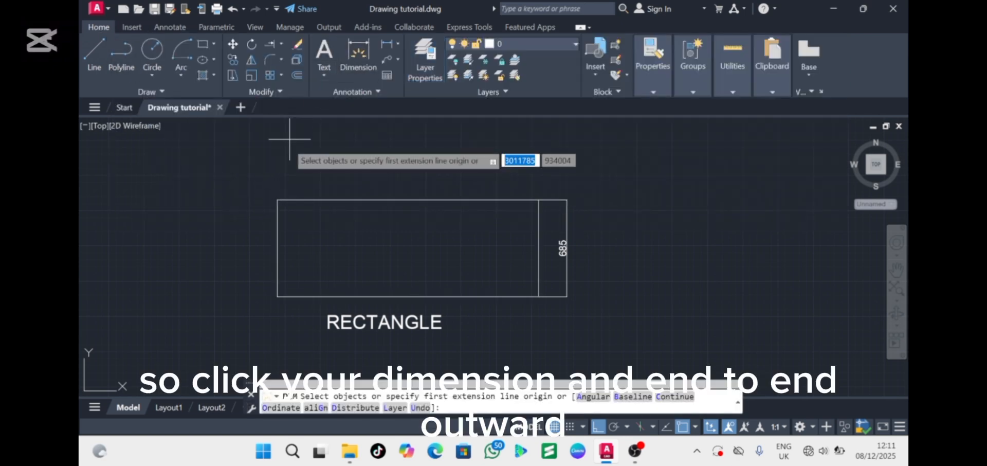
left_click(277, 199)
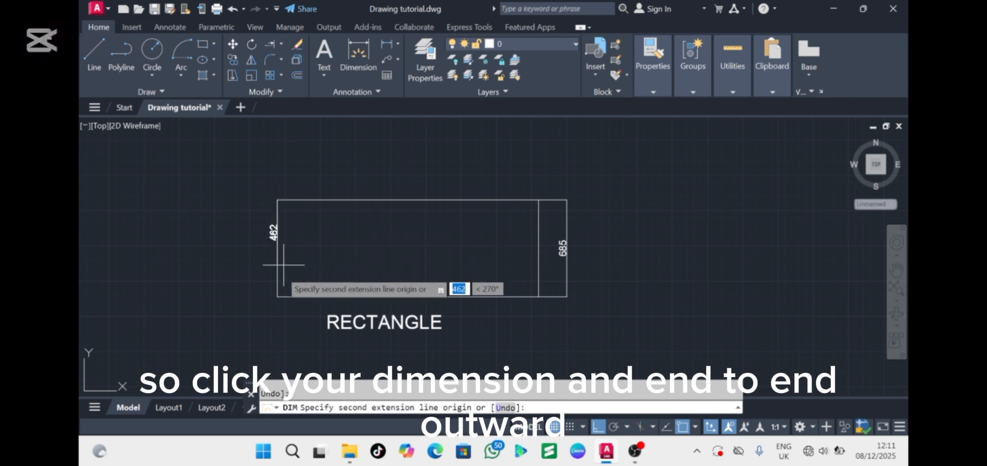
left_click(277, 296)
left_click(252, 294)
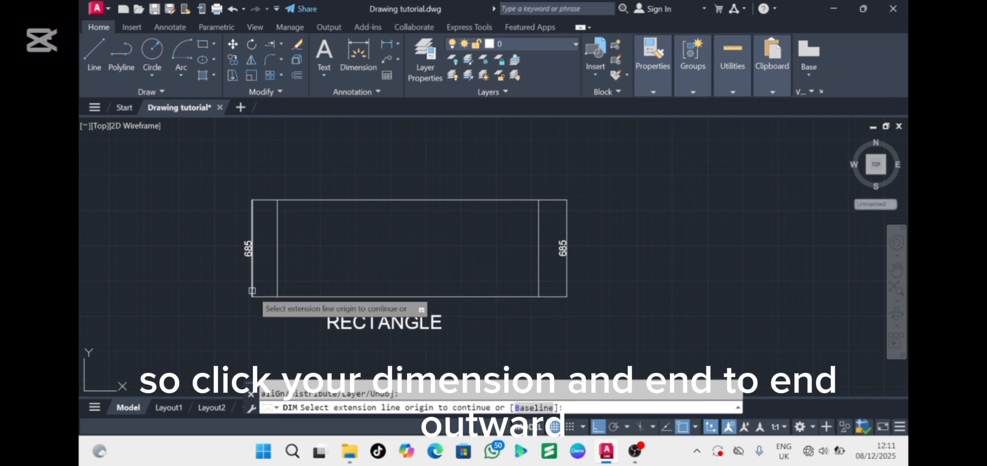
Dimension the rectangle's upper edge from corner to corner, placing the dimension line above the rectangle.
left_click(277, 199)
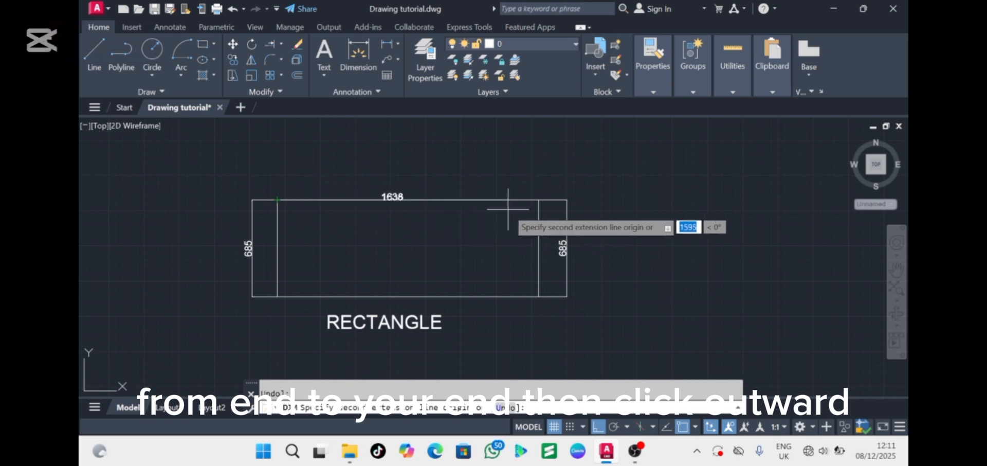
left_click(538, 199)
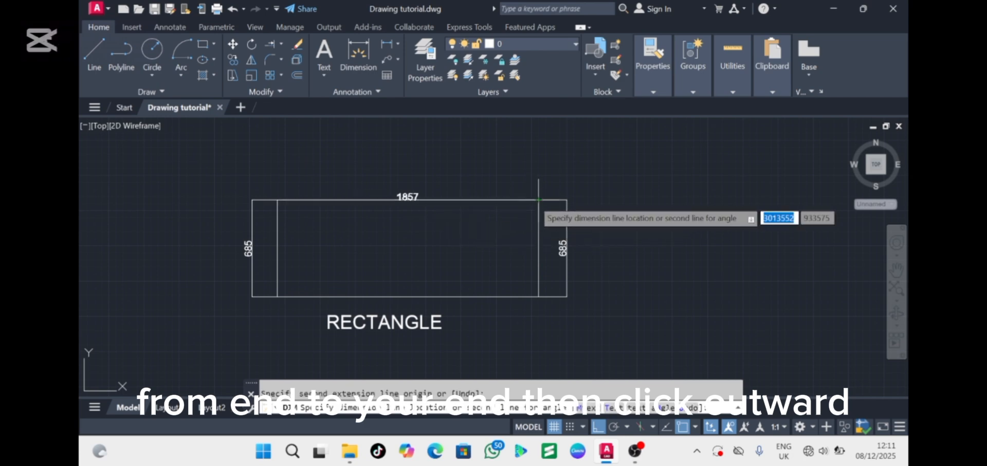
left_click(534, 164)
key("Return")
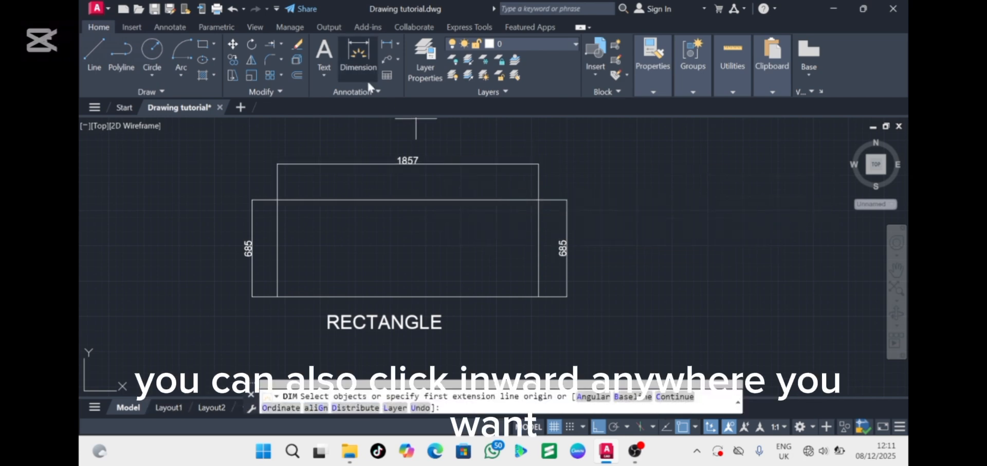
Add a linear dimension along the rectangle's lower edge, placing its line between the edge and the RECTANGLE label.
left_click(277, 297)
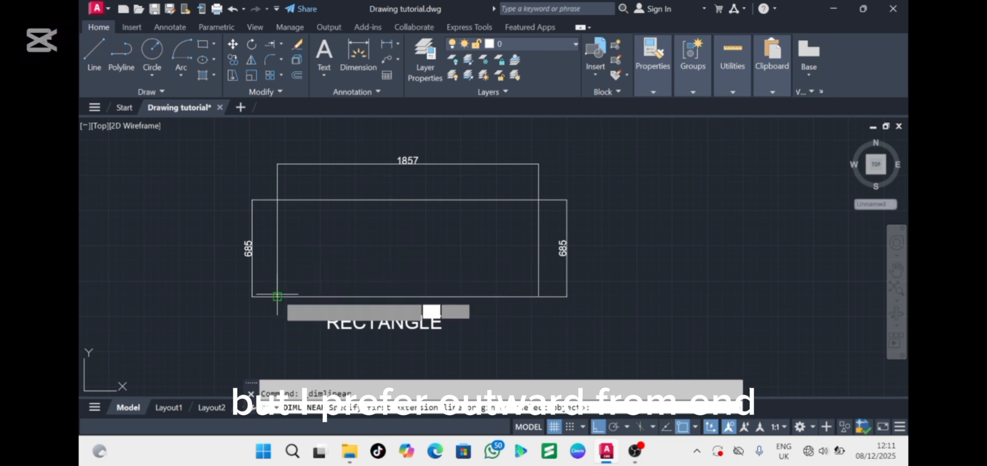
left_click(538, 297)
left_click(527, 309)
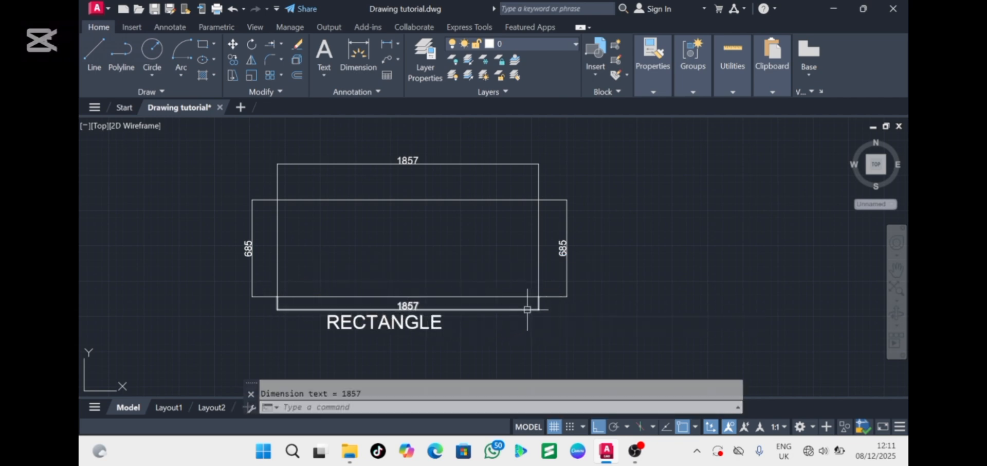
key("Escape")
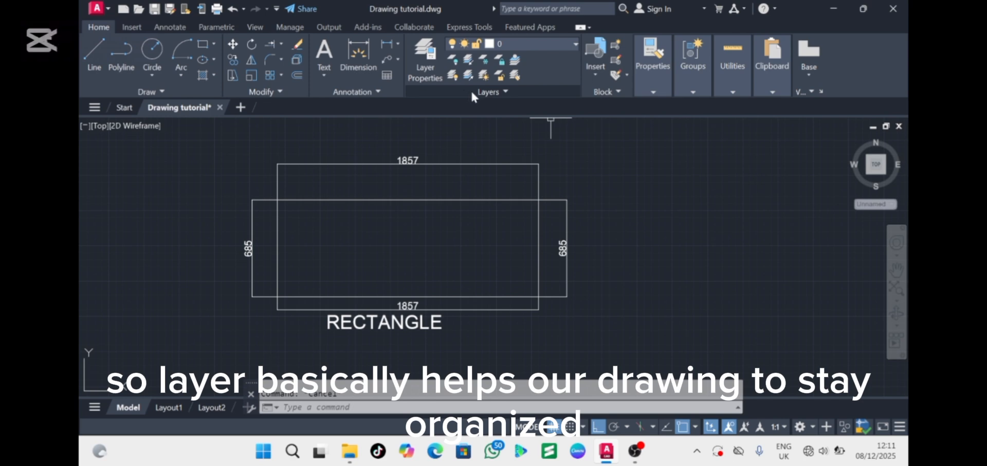
Open the layer properties manager to set up the drawing's layers.
left_click(424, 66)
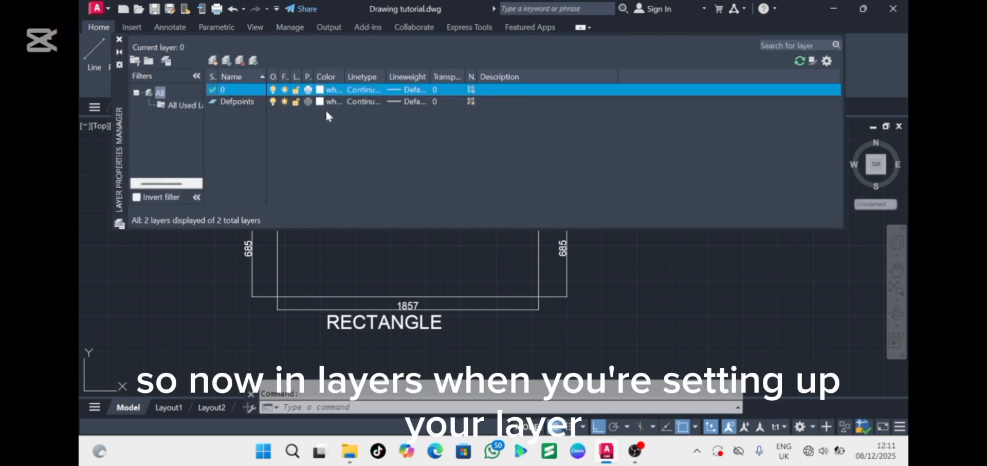